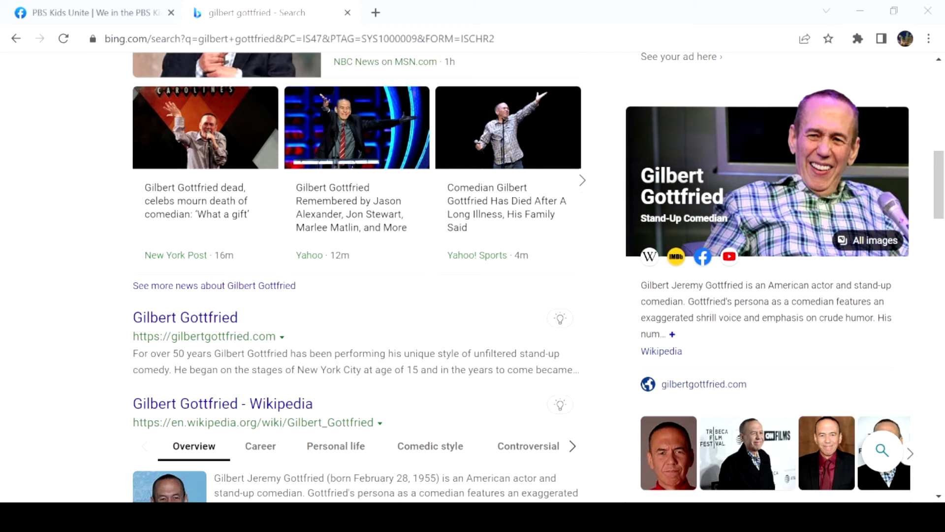
pyautogui.scroll(10, 739, 296)
pyautogui.scroll(-5, 739, 295)
pyautogui.scroll(-1, 740, 296)
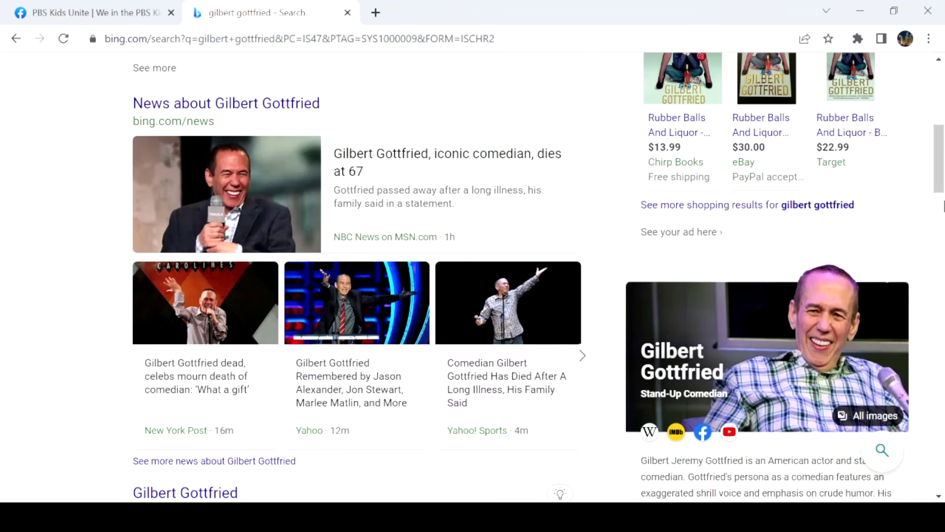
# Step: Scroll the Gilbert Gottfried results and expand his Movies and TV shows list
pyautogui.click(943, 206)
pyautogui.moveTo(942, 210)
pyautogui.mouseDown()
pyautogui.moveTo(942, 294)
pyautogui.moveTo(942, 253)
pyautogui.mouseUp()
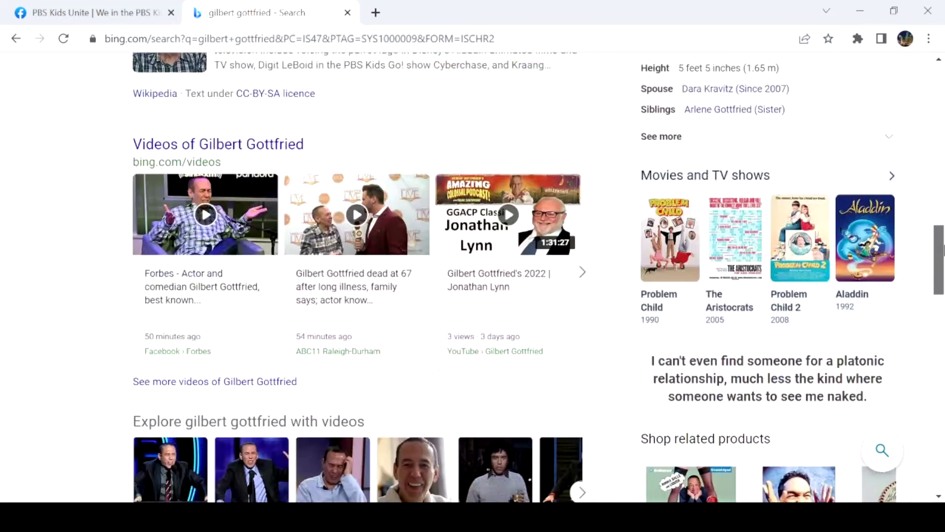
pyautogui.click(892, 179)
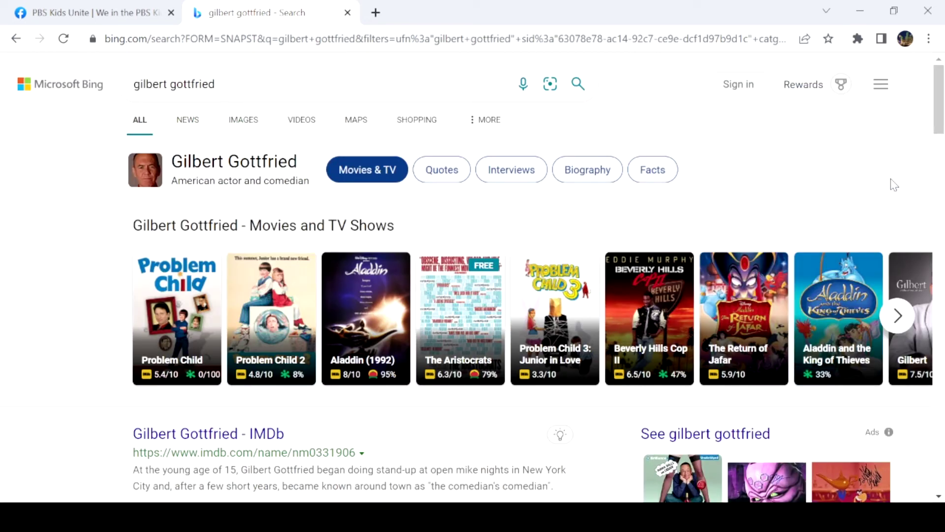
# Step: Advance the filmography carousel twice, then open and scroll through the Cyberchase results
pyautogui.click(897, 316)
pyautogui.click(897, 317)
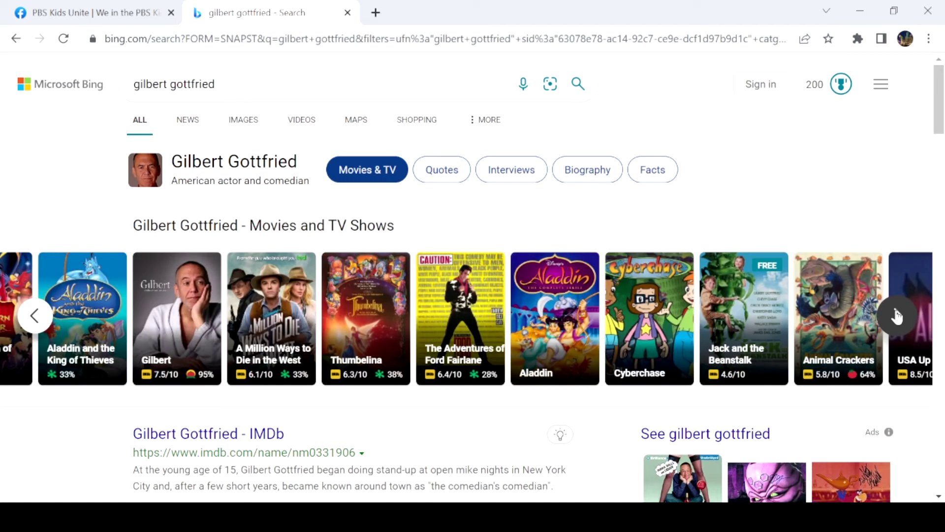
pyautogui.moveTo(650, 318)
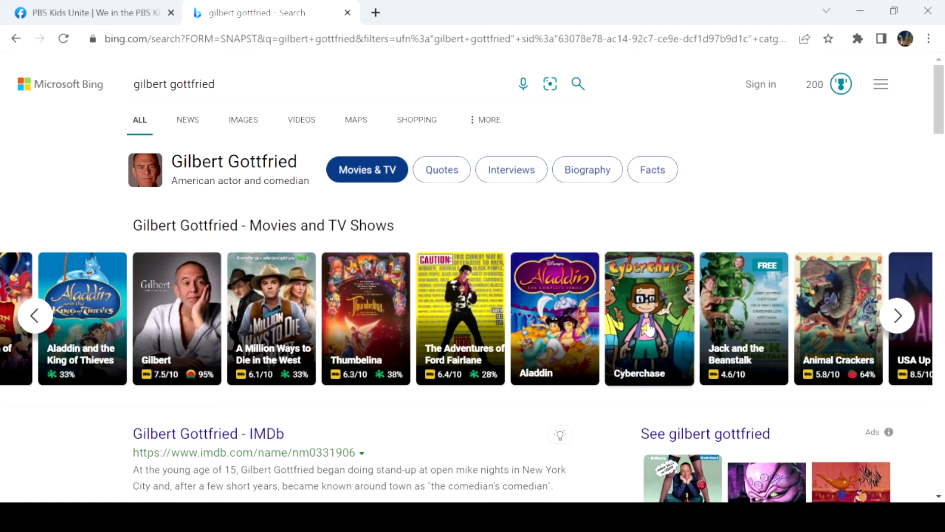
pyautogui.click(650, 326)
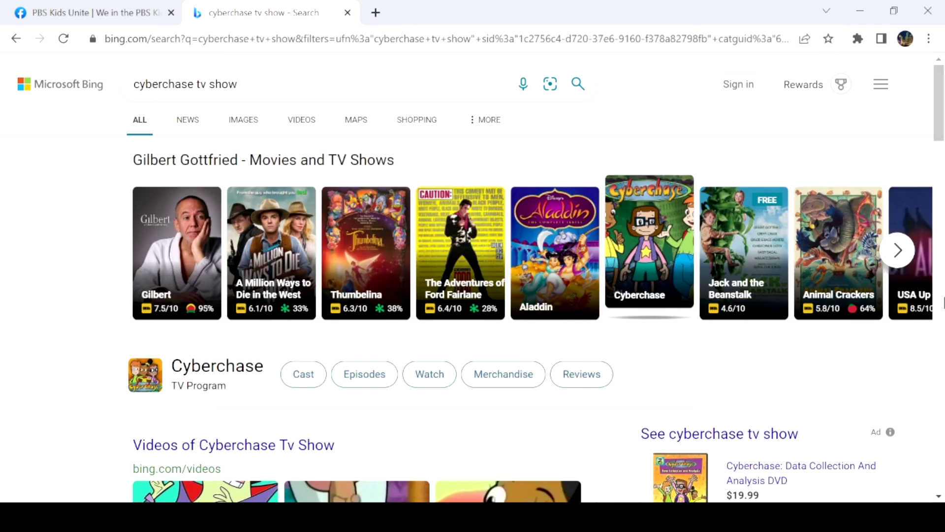
pyautogui.scroll(-4, 943, 302)
pyautogui.scroll(-1, 943, 302)
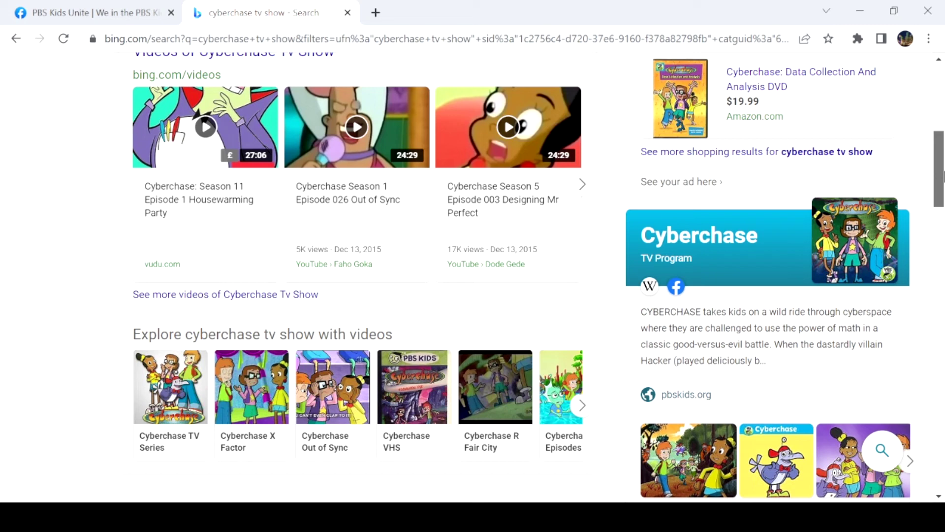
pyautogui.moveTo(943, 178); pyautogui.dragTo(944, 188)
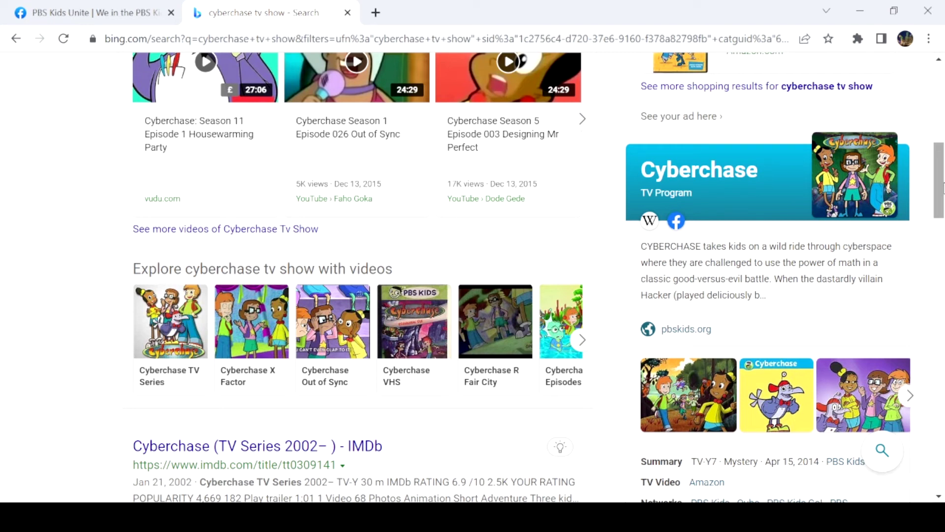
pyautogui.moveTo(943, 188); pyautogui.dragTo(943, 214)
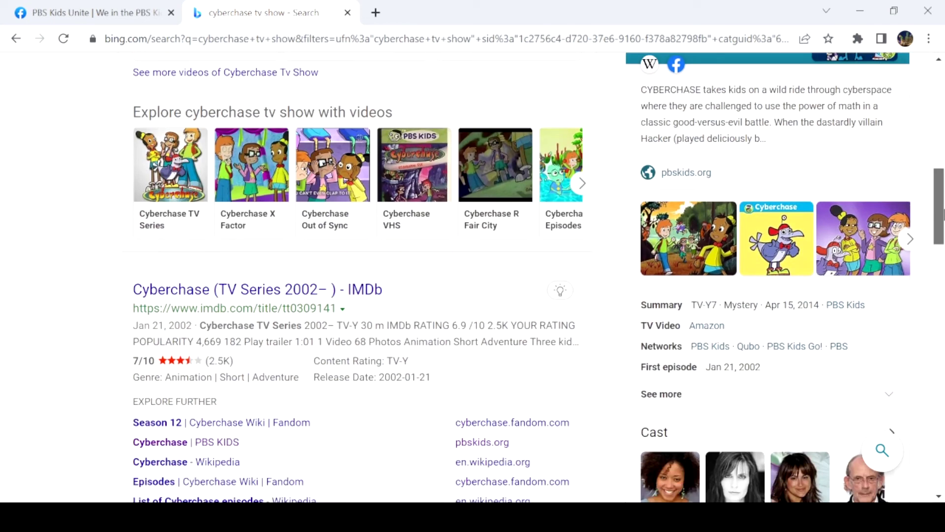
pyautogui.moveTo(943, 214)
pyautogui.mouseDown()
pyautogui.moveTo(944, 257)
pyautogui.moveTo(943, 181)
pyautogui.mouseUp()
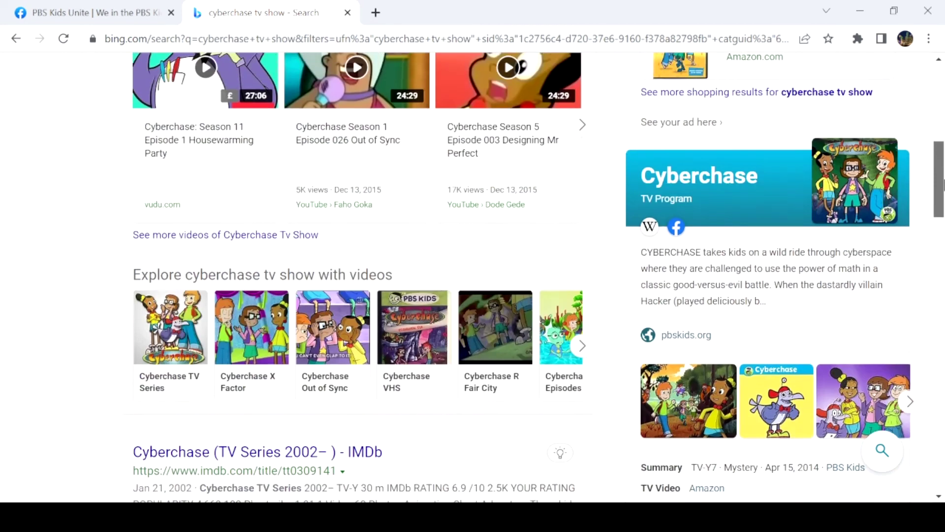
pyautogui.scroll(1, 819, 151)
pyautogui.scroll(3, 819, 152)
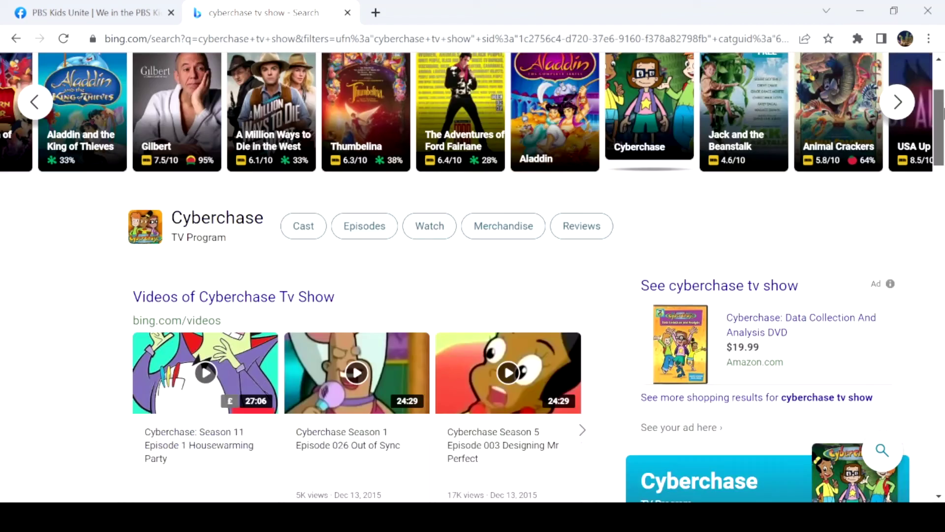
pyautogui.scroll(2, 818, 152)
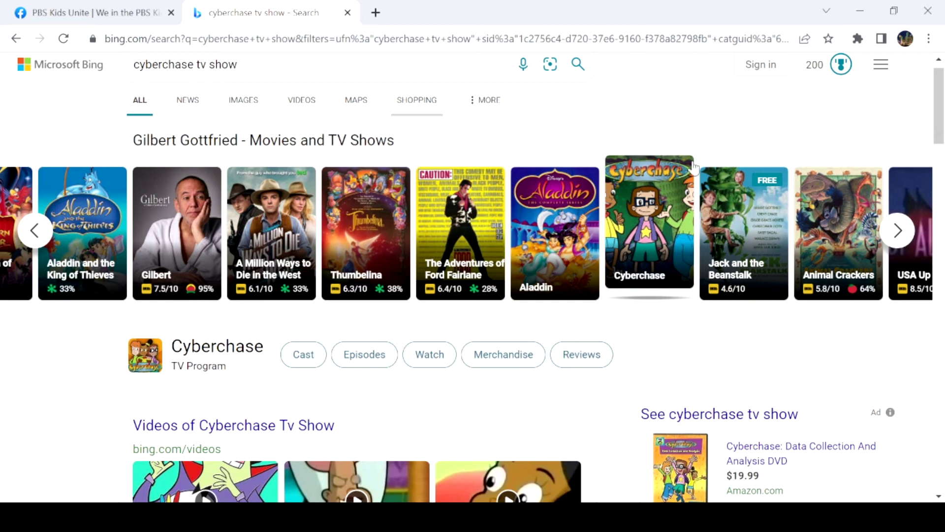
# Step: Page the Movies and TV Shows carousel twice to reach Sharknado 4 and Night Court
pyautogui.click(898, 230)
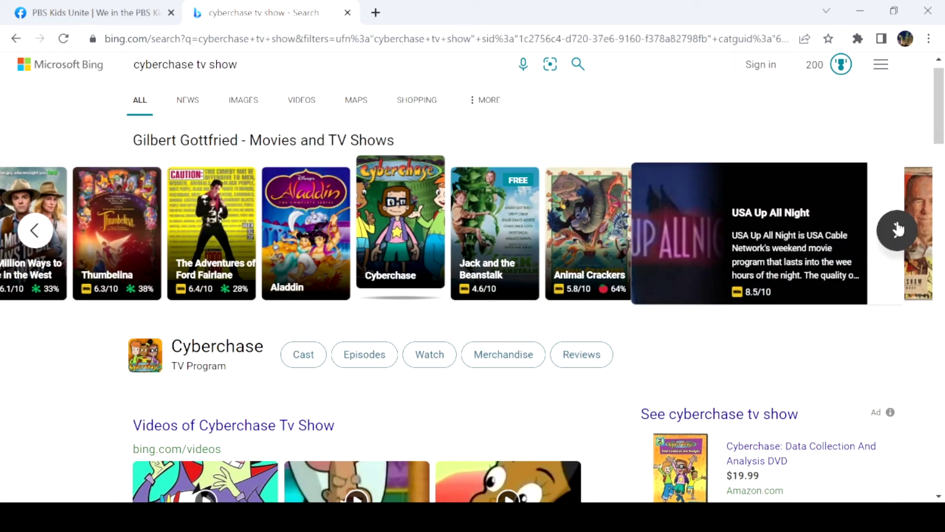
pyautogui.click(898, 230)
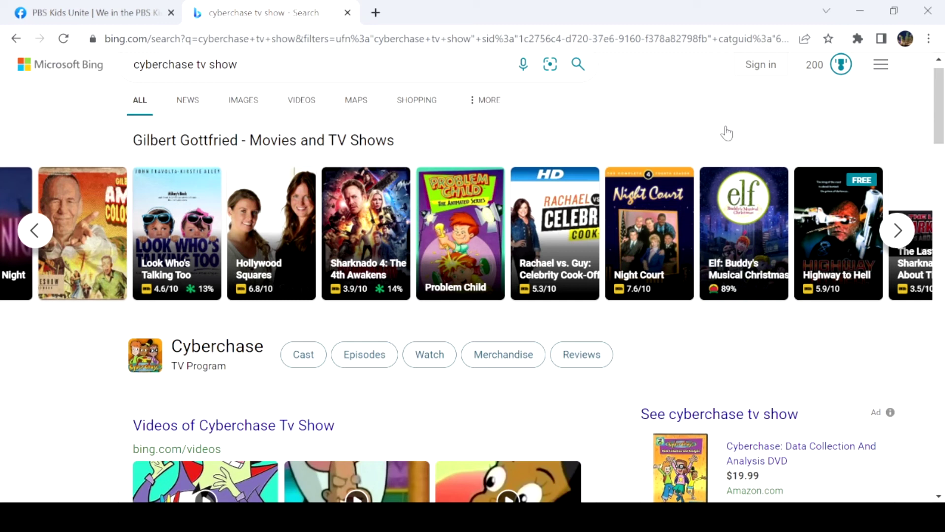
# Step: Load youtube.com, then search Bing for 'digit cyberchase' in a new tab
pyautogui.click(337, 38)
pyautogui.press('BackSpace')
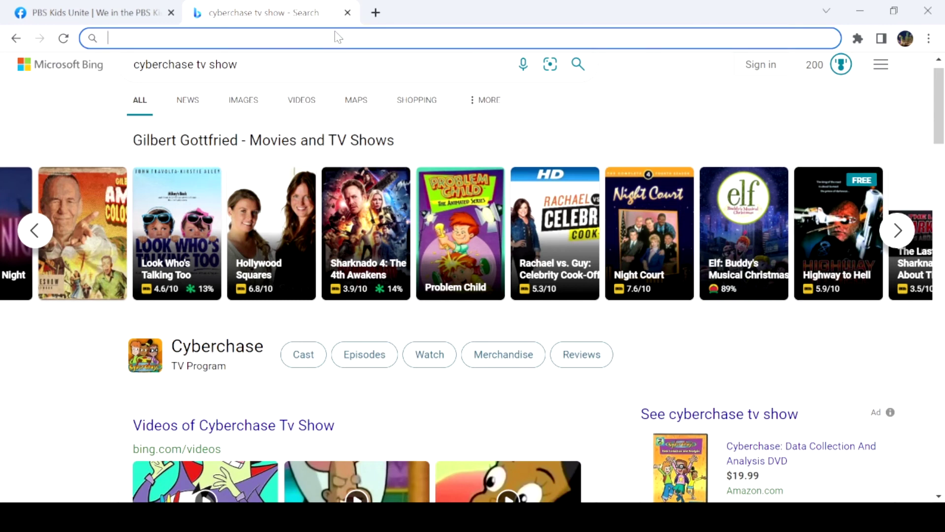
pyautogui.write('you')
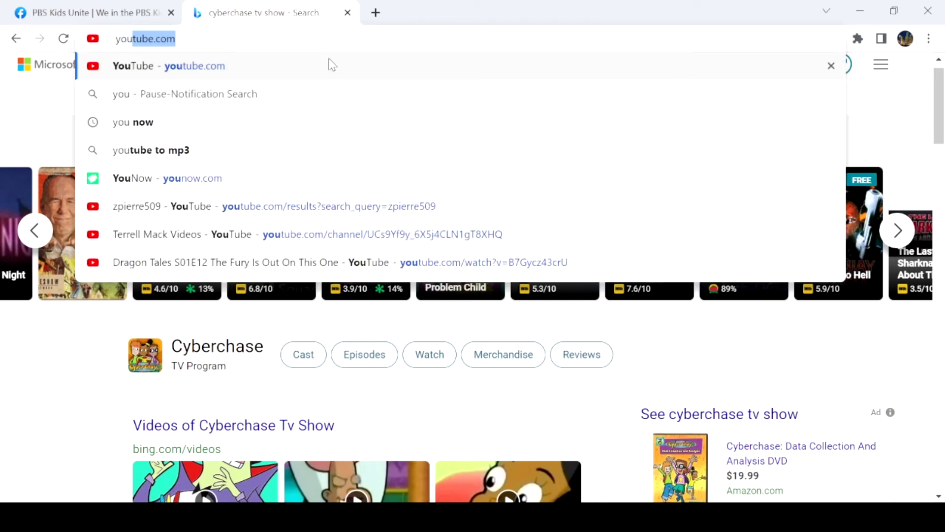
pyautogui.press('Return')
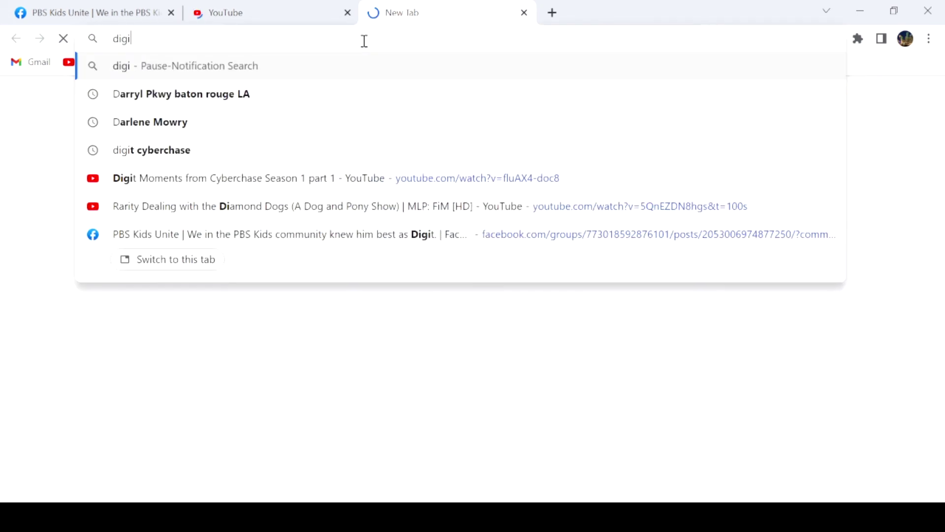
pyautogui.write('t cyb')
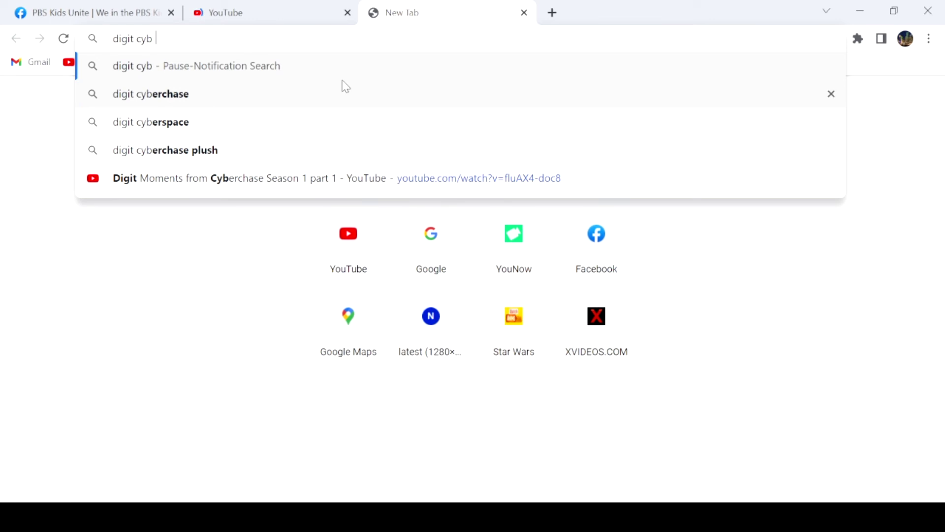
pyautogui.press('Down')
pyautogui.press('Return')
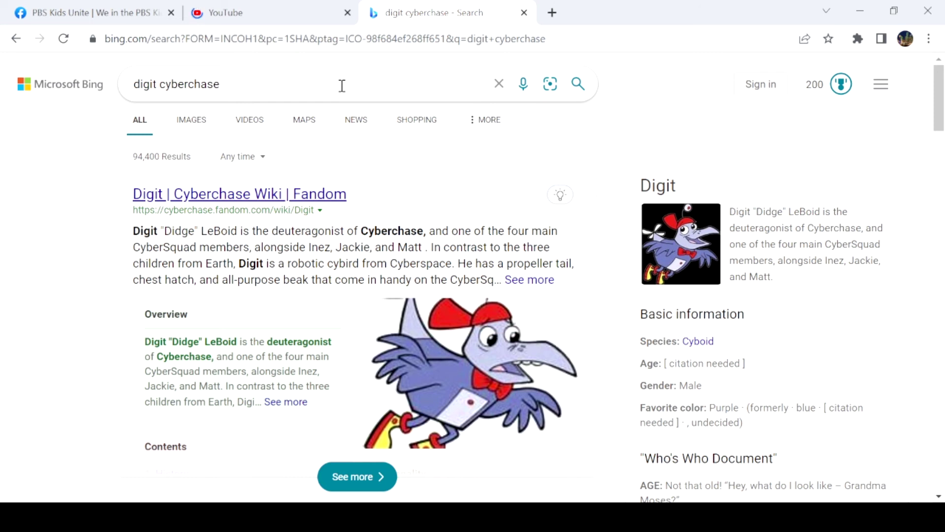
pyautogui.click(196, 123)
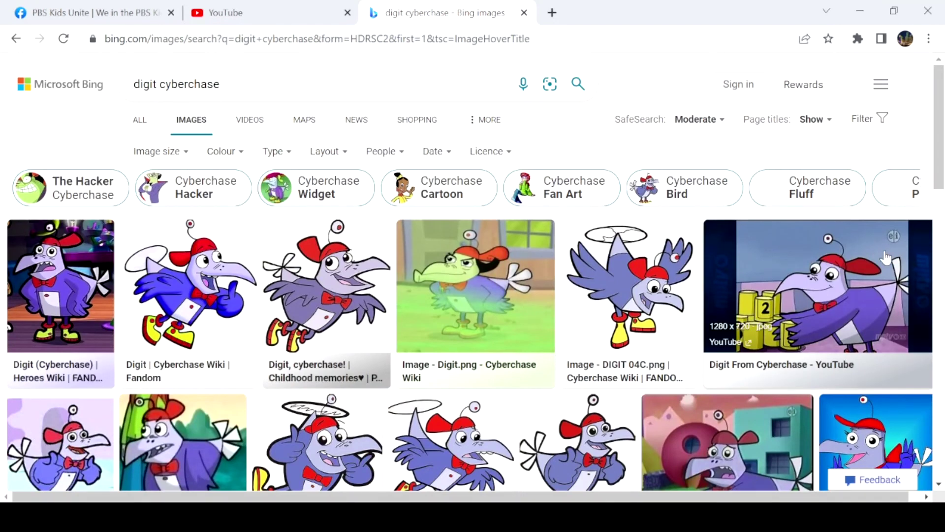
pyautogui.scroll(-5, 944, 252)
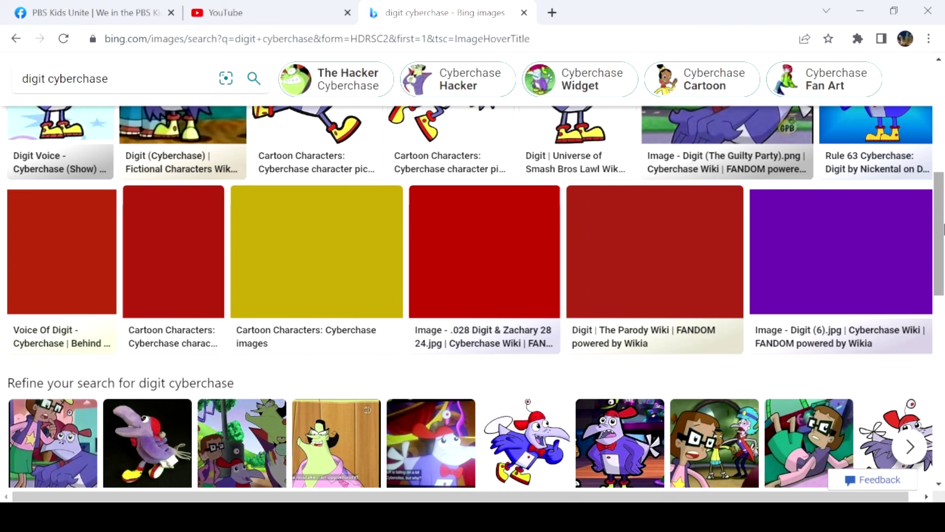
pyautogui.scroll(-2, 943, 230)
pyautogui.scroll(-3, 944, 326)
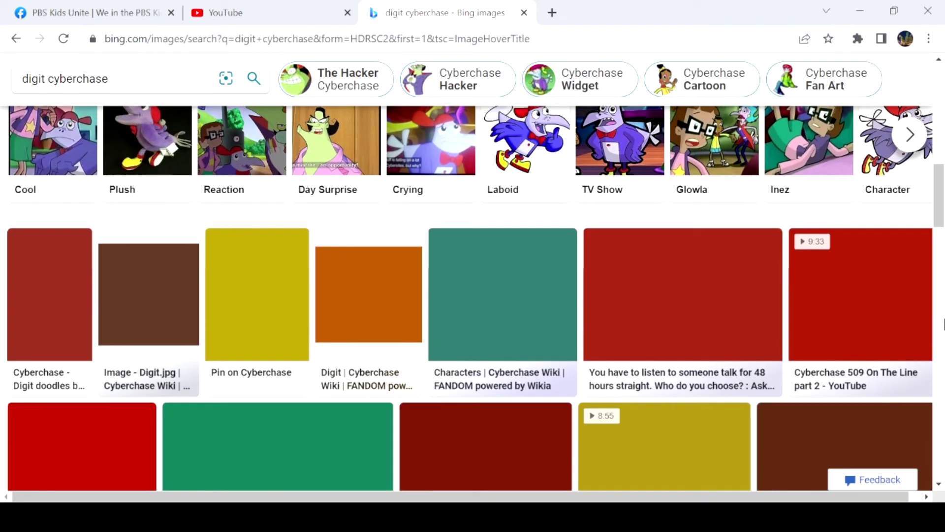
pyautogui.scroll(1, 943, 325)
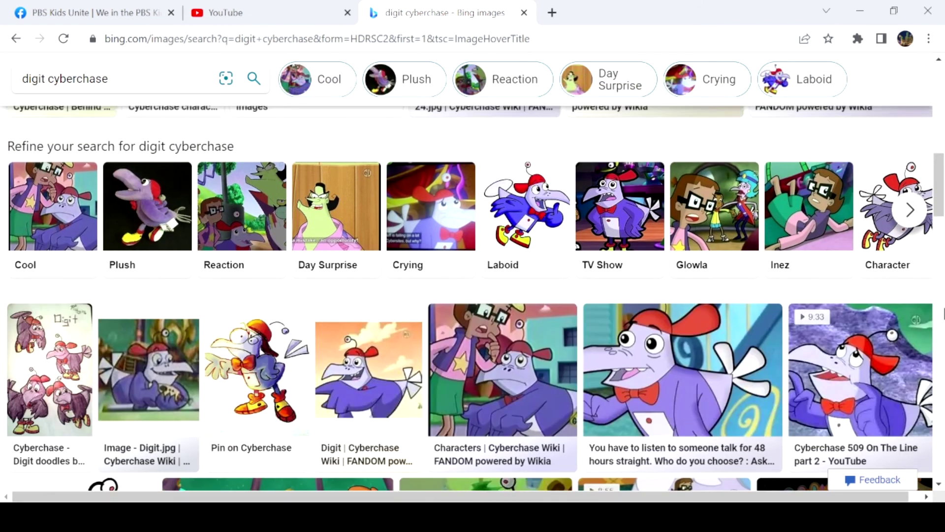
pyautogui.scroll(-1, 944, 314)
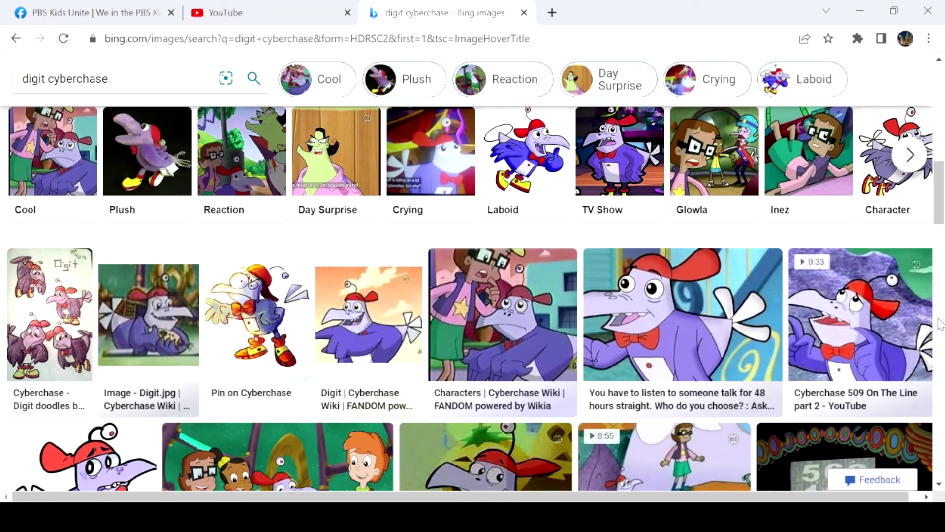
pyautogui.scroll(-5, 943, 303)
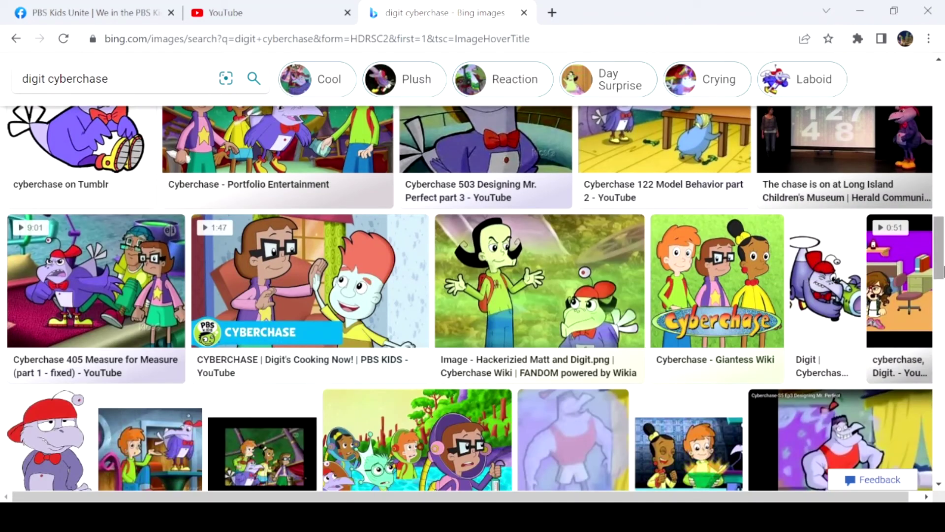
pyautogui.scroll(-5, 943, 305)
pyautogui.scroll(-1, 473, 295)
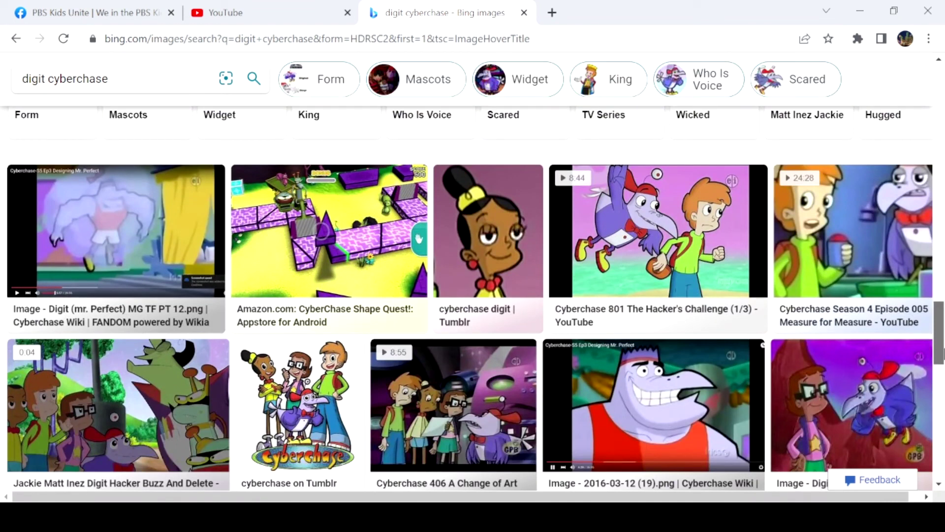
pyautogui.scroll(-3, 473, 296)
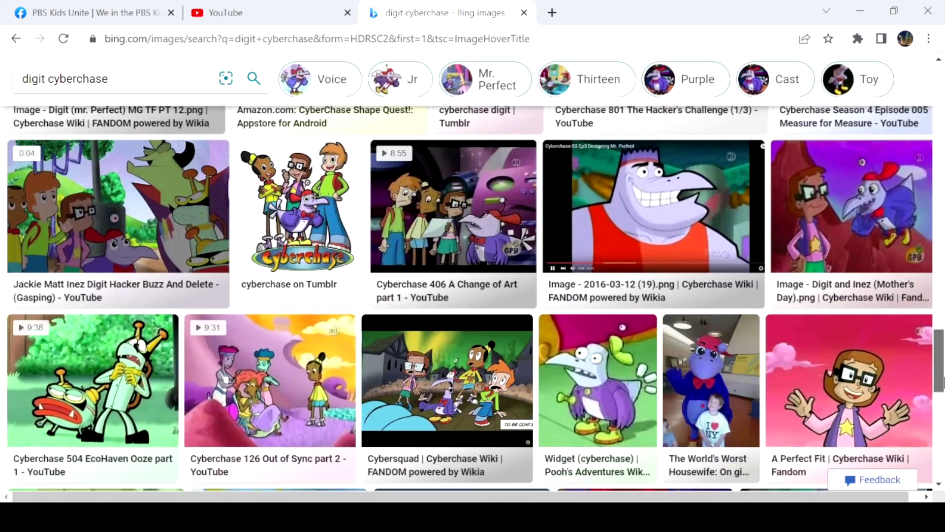
pyautogui.scroll(-3, 943, 390)
pyautogui.scroll(-3, 943, 390)
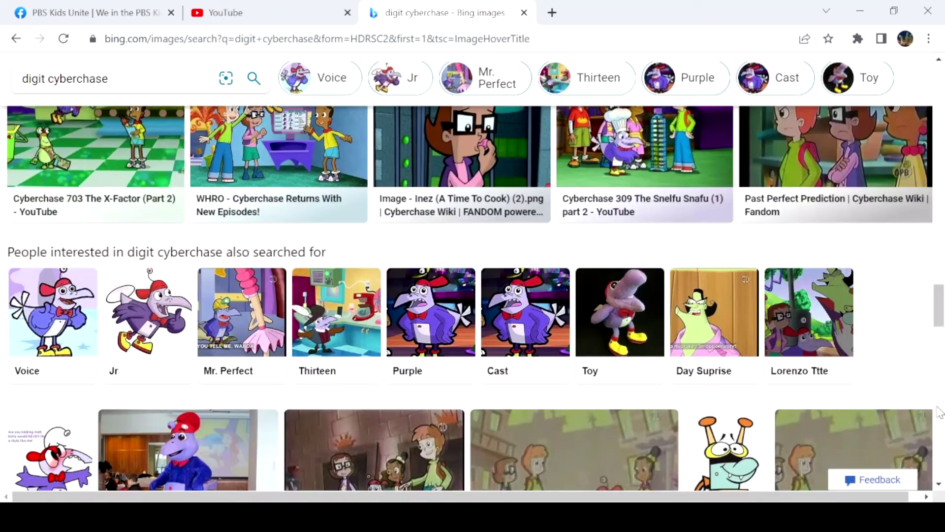
pyautogui.scroll(-5, 943, 390)
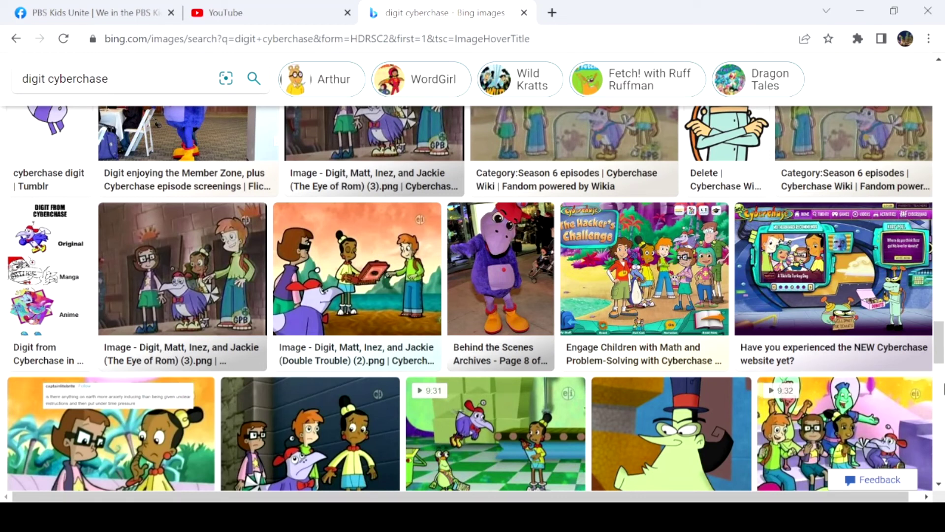
pyautogui.click(943, 390)
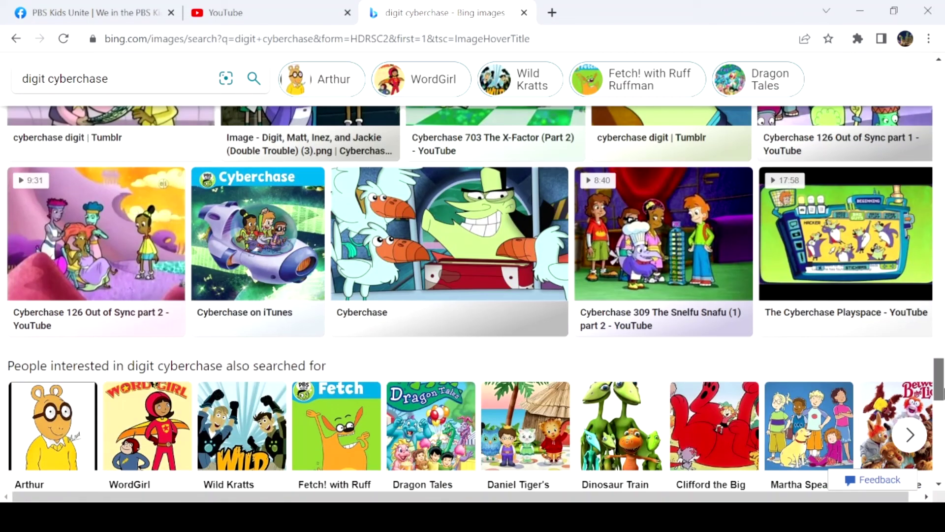
pyautogui.moveTo(943, 389)
pyautogui.mouseDown()
pyautogui.moveTo(943, 436)
pyautogui.moveTo(944, 149)
pyautogui.mouseUp()
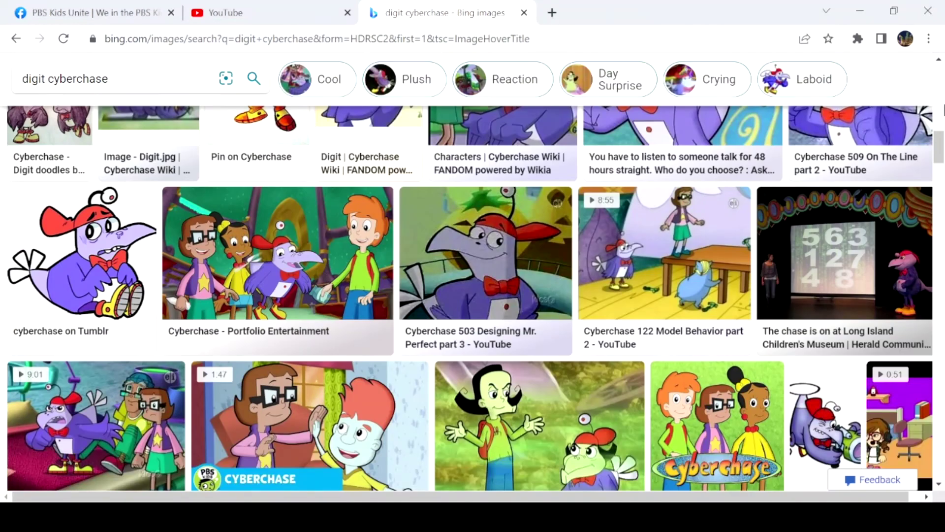
pyautogui.moveTo(943, 148); pyautogui.dragTo(943, 70)
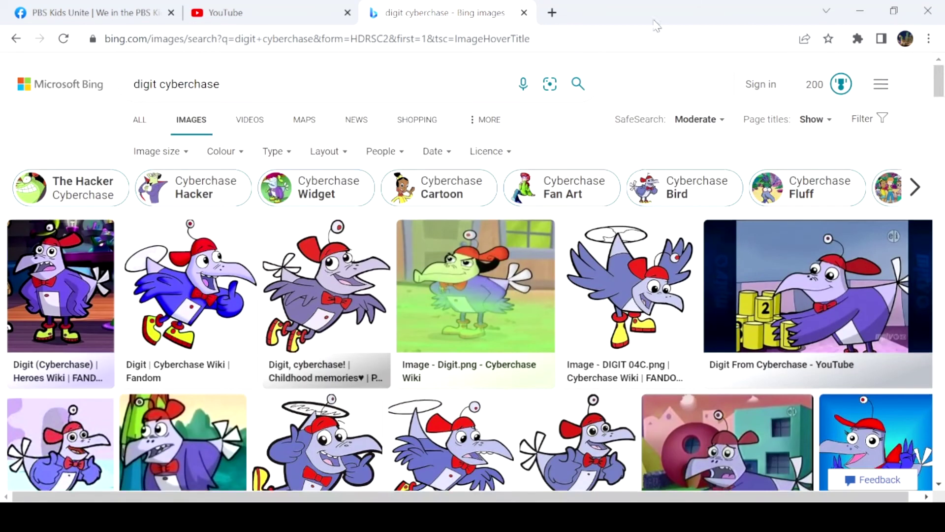
# Step: Replace the 'digit cyberchase' query with a search for 'gilbert gottfried'
pyautogui.click(290, 77)
pyautogui.press('BackSpace')
pyautogui.write('G')
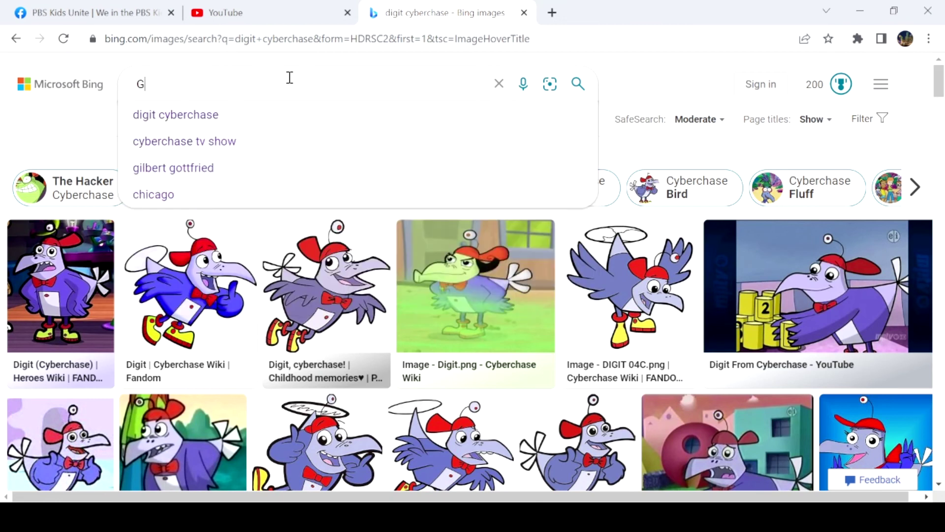
pyautogui.write('ilber')
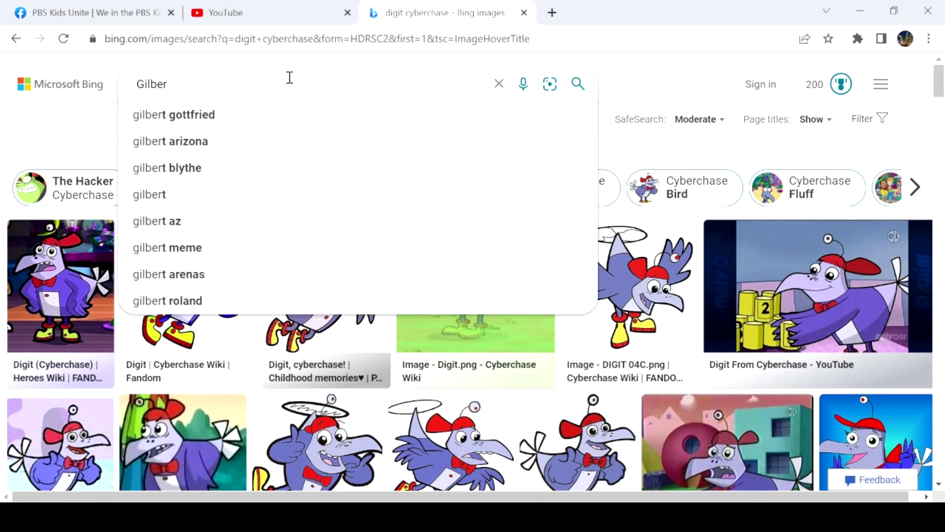
pyautogui.click(271, 127)
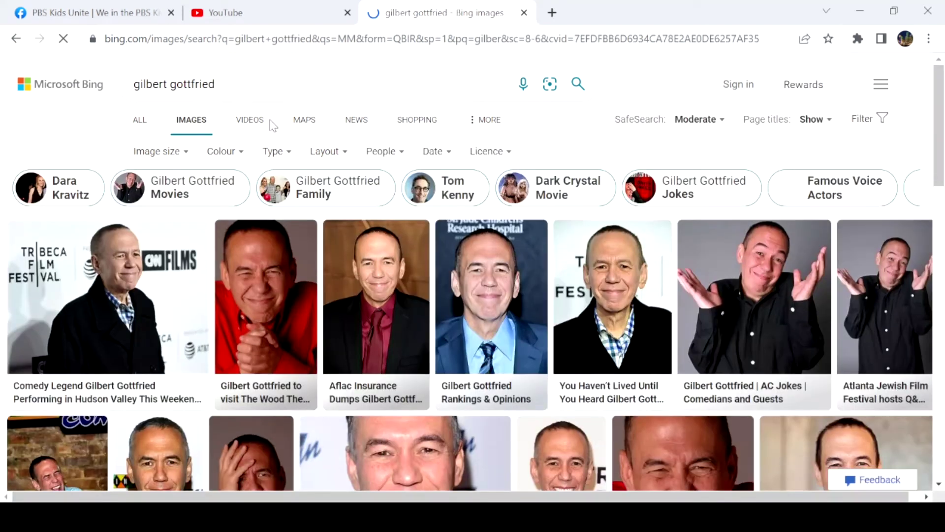
# Step: Switch to All results and open 'Gilbert Gottfried, iconic comedian, dies at 67'
pyautogui.click(135, 123)
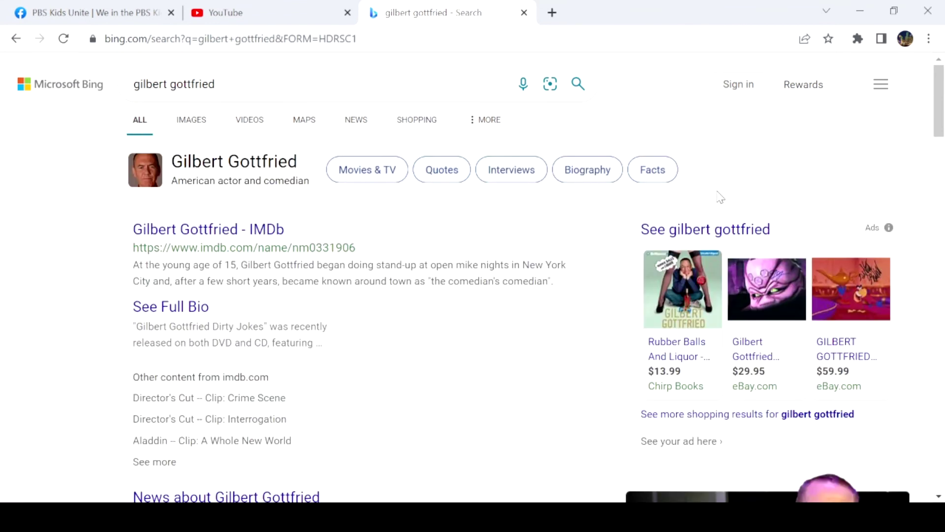
pyautogui.click(944, 245)
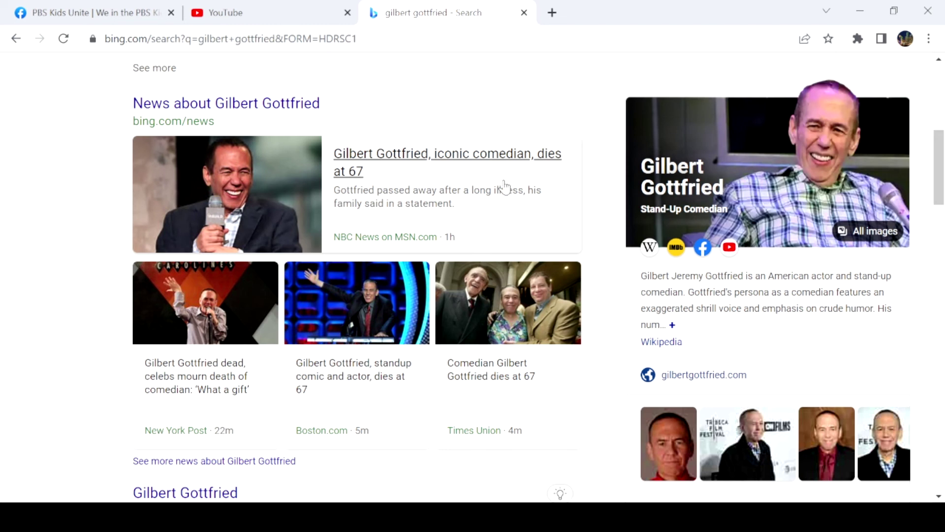
pyautogui.moveTo(458, 194)
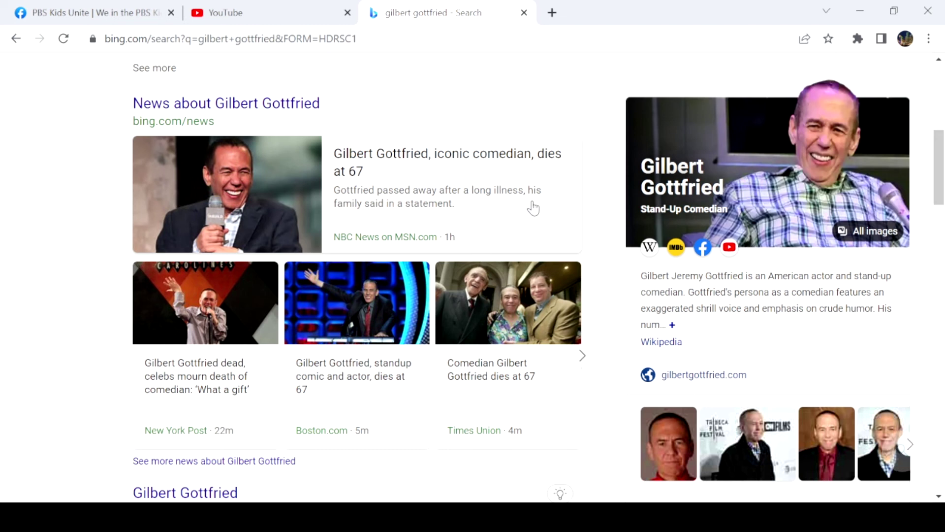
pyautogui.click(485, 155)
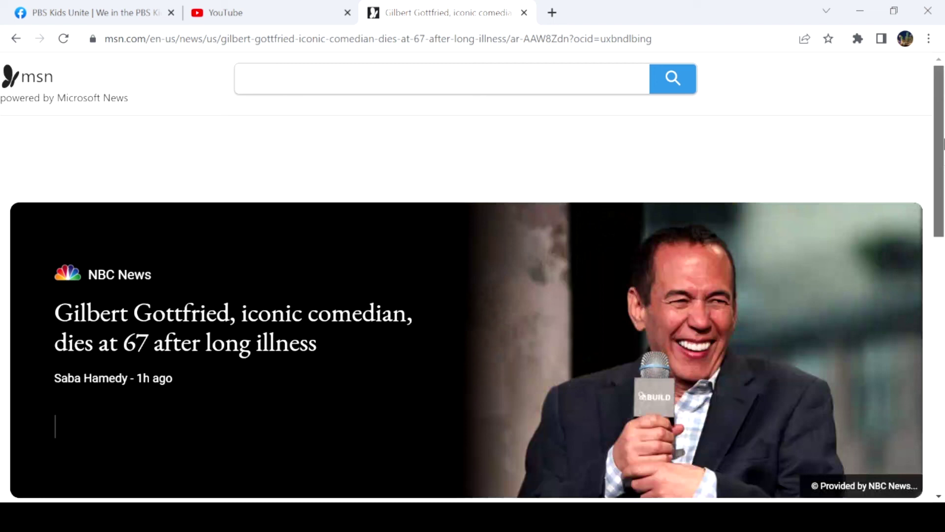
pyautogui.scroll(-2, 473, 347)
pyautogui.scroll(2, 473, 348)
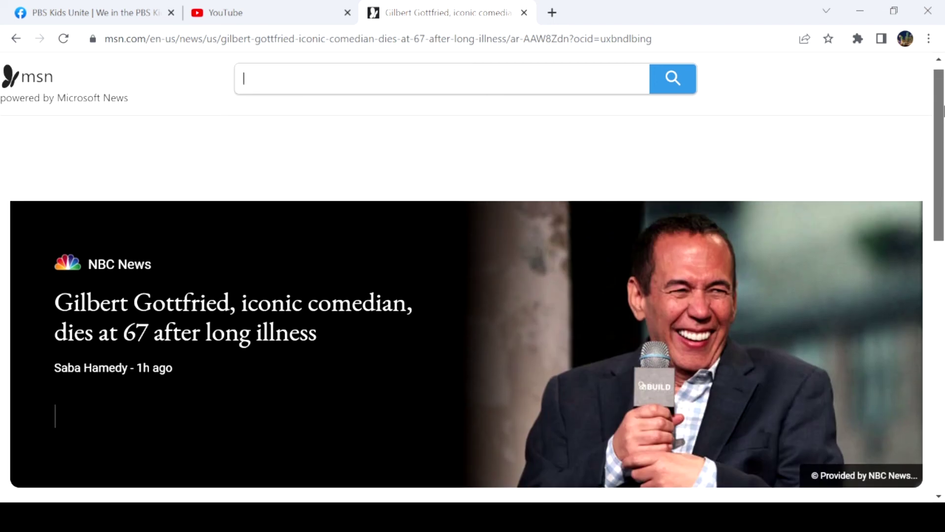
pyautogui.moveTo(943, 110); pyautogui.dragTo(943, 213)
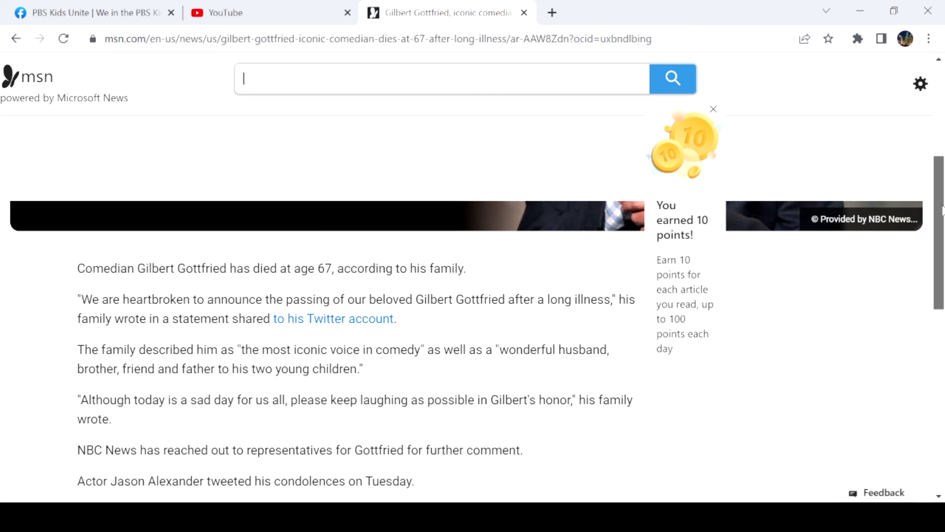
pyautogui.moveTo(943, 211); pyautogui.dragTo(944, 235)
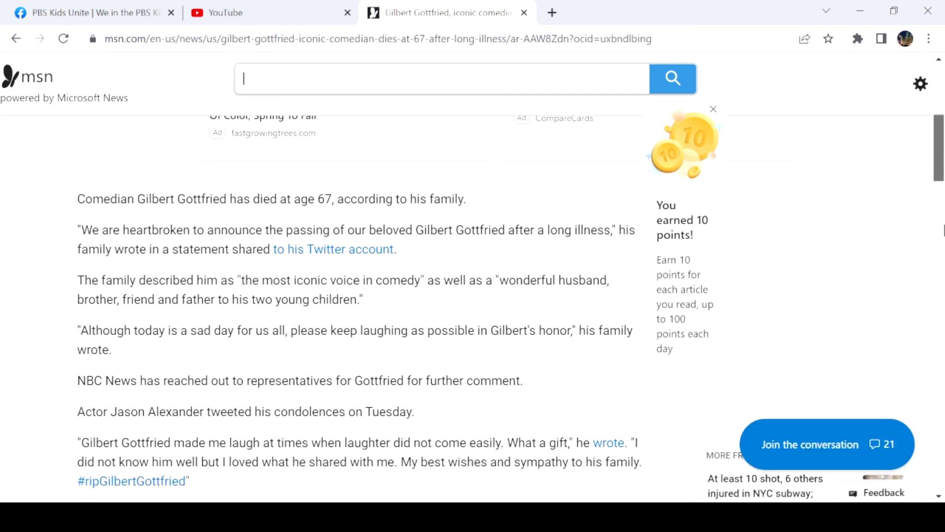
pyautogui.scroll(-1, 943, 237)
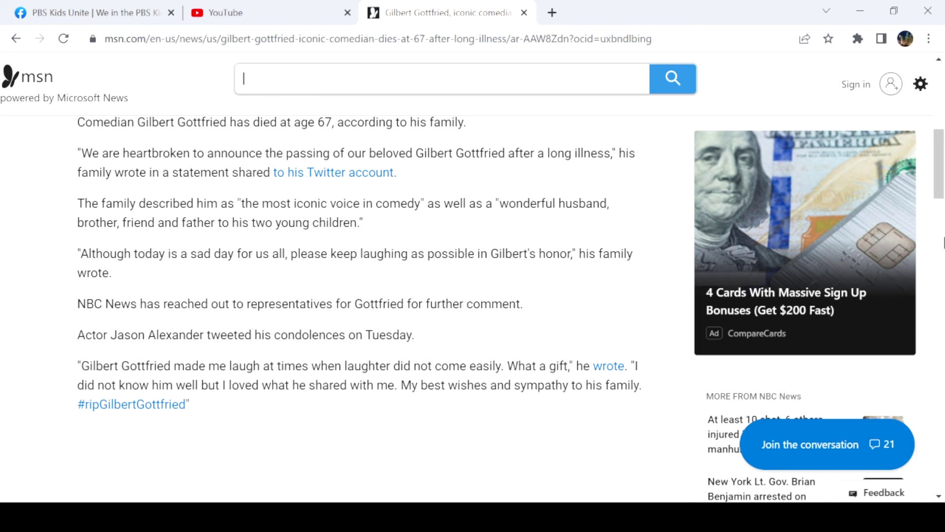
pyautogui.scroll(-5, 944, 242)
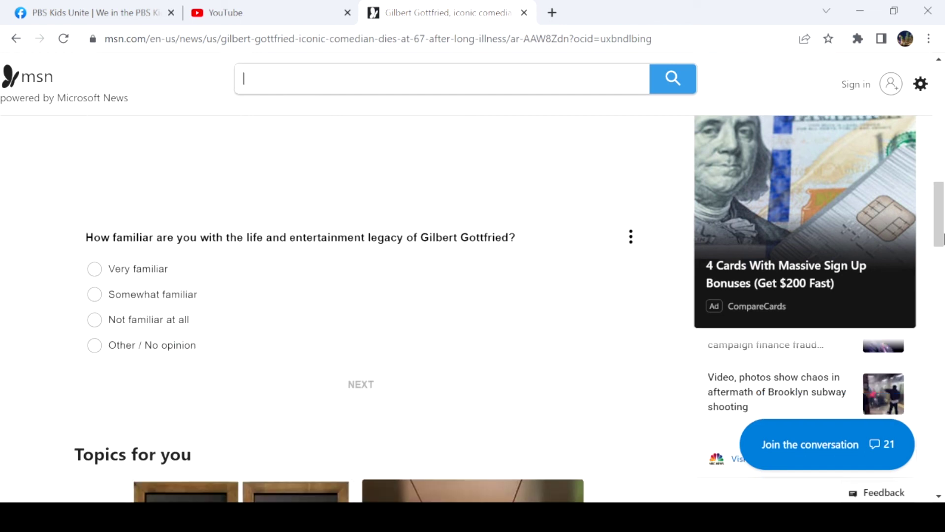